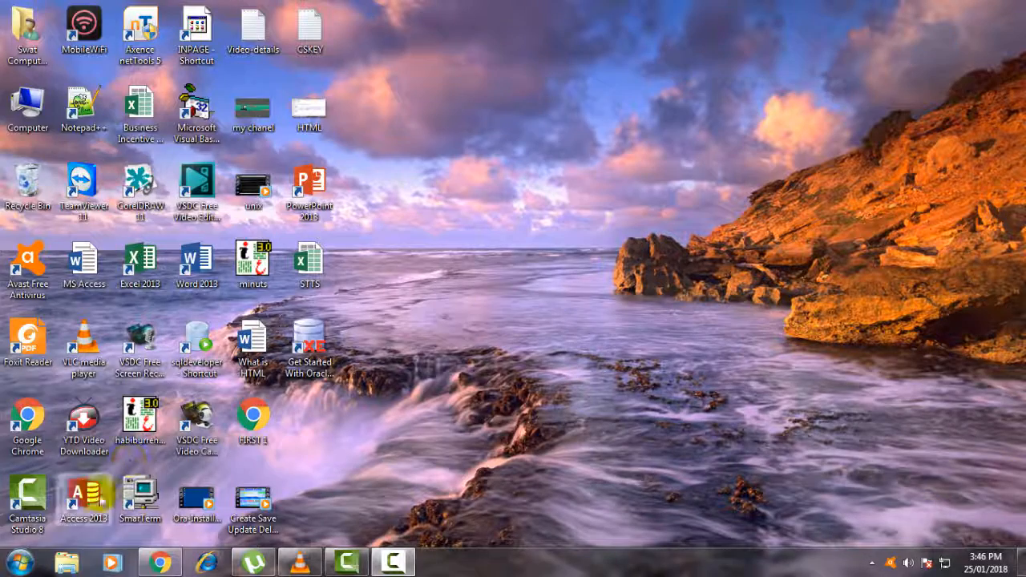
- Open Computer Management for this computer and show Disk Management
{"action": "left_click", "coordinate": [19, 563]}
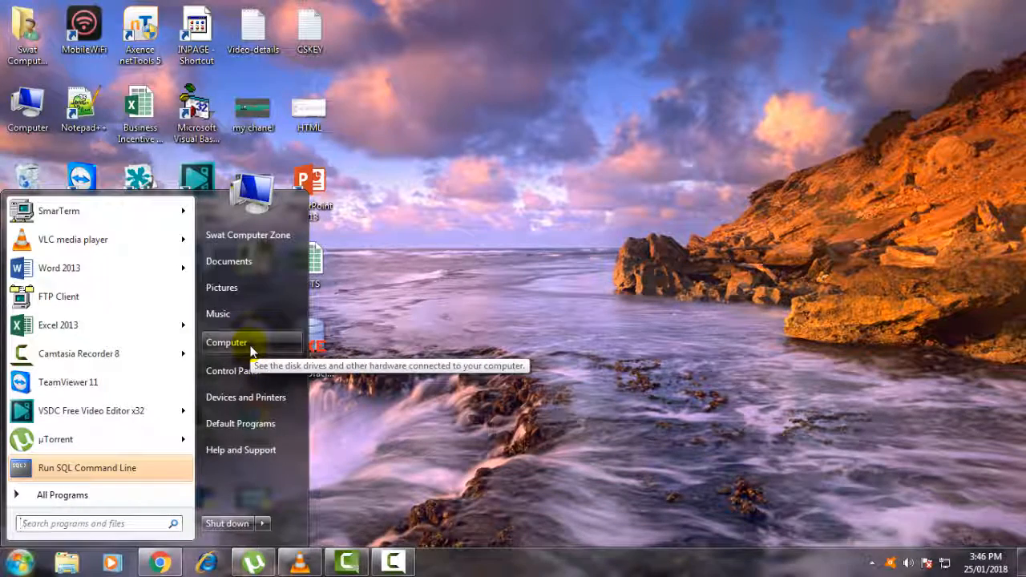
{"action": "right_click", "coordinate": [251, 350]}
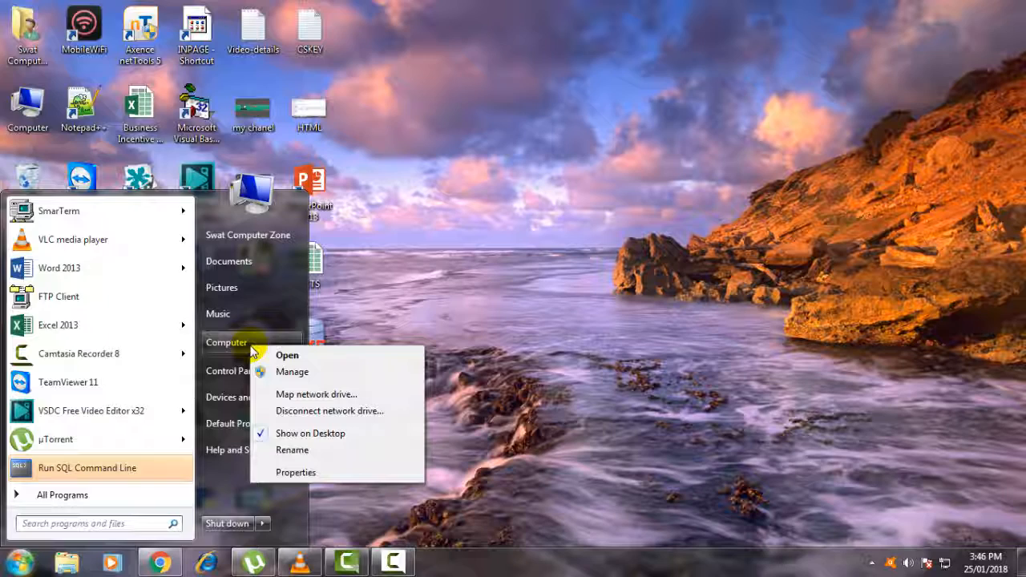
{"action": "left_click", "coordinate": [285, 374]}
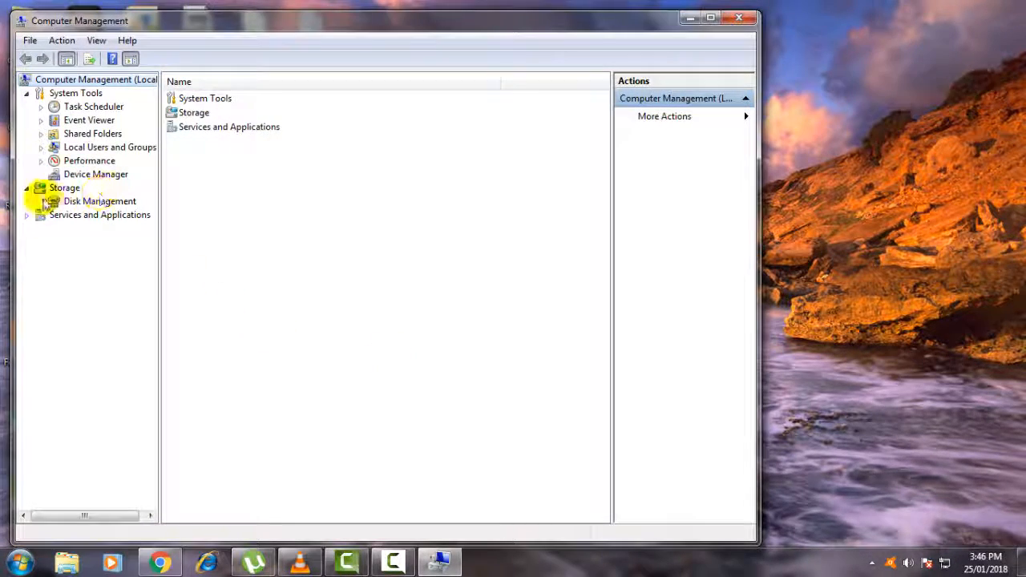
{"action": "left_click", "coordinate": [100, 204]}
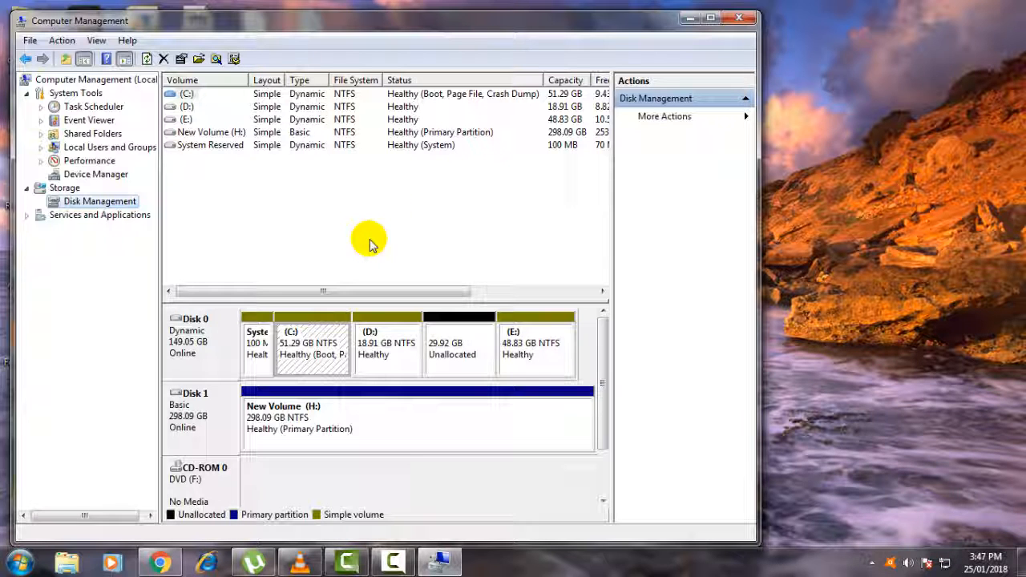
{"action": "left_click", "coordinate": [396, 361]}
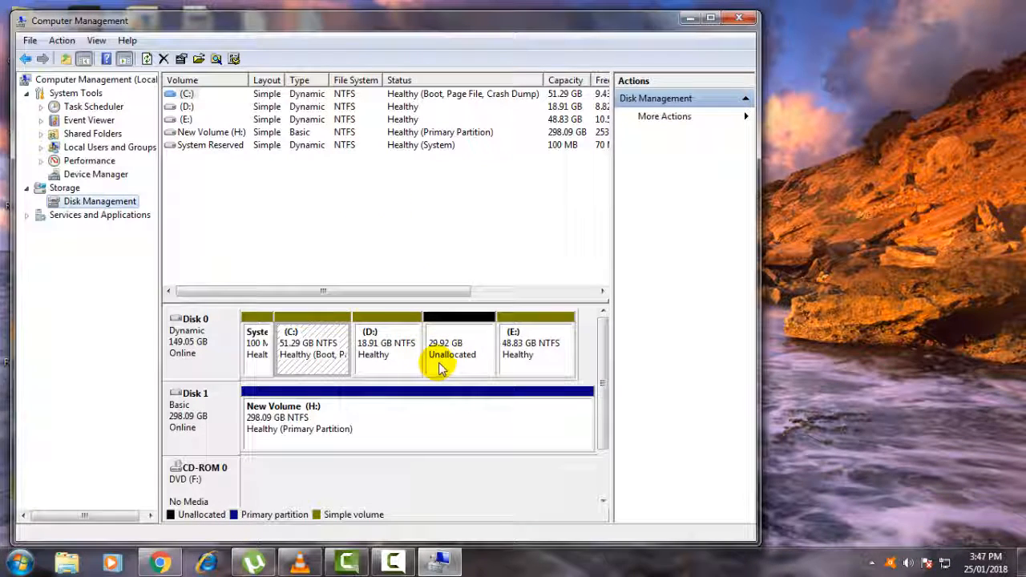
{"action": "left_click", "coordinate": [398, 357]}
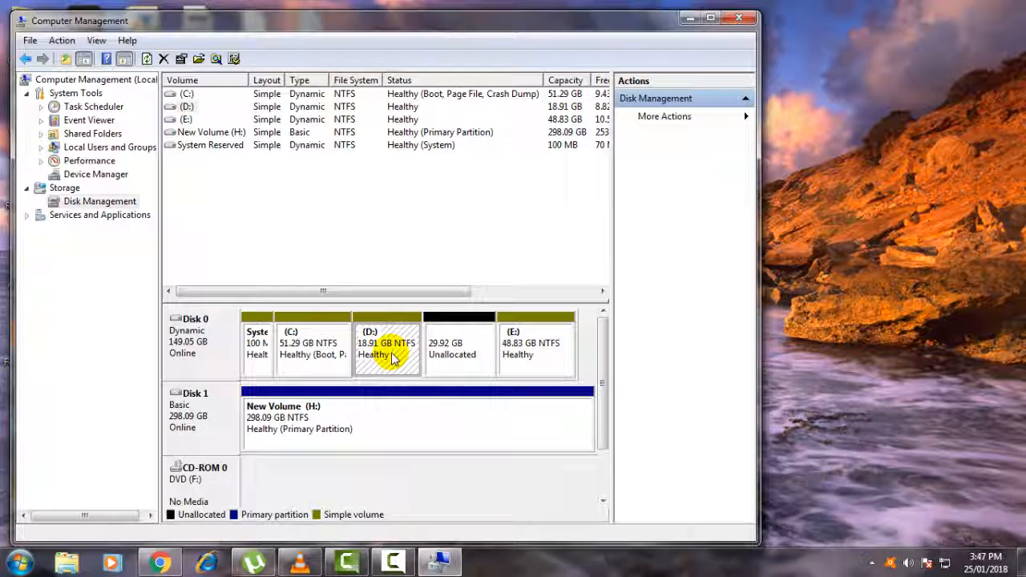
{"action": "right_click", "coordinate": [394, 359]}
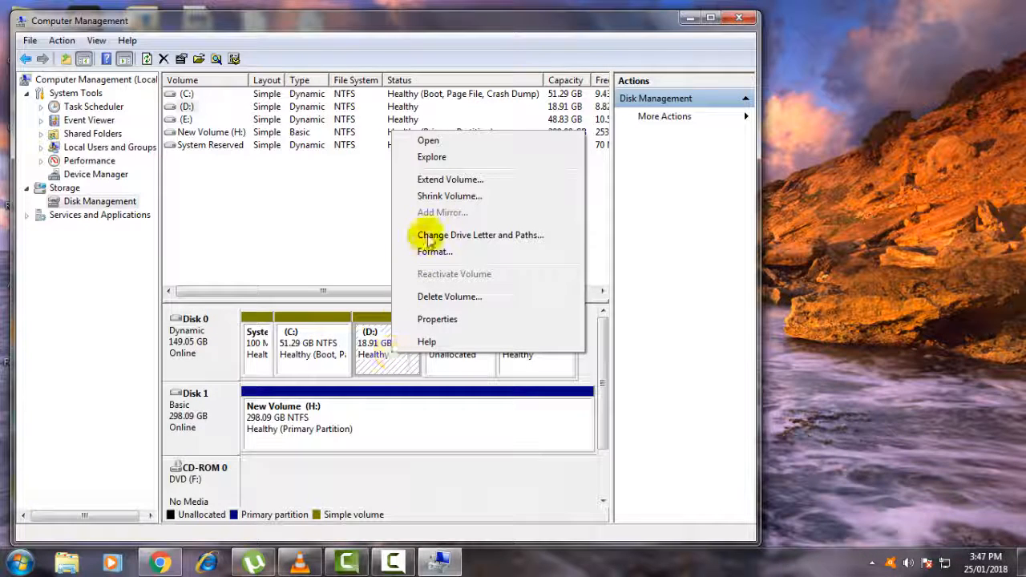
{"action": "left_click", "coordinate": [449, 196]}
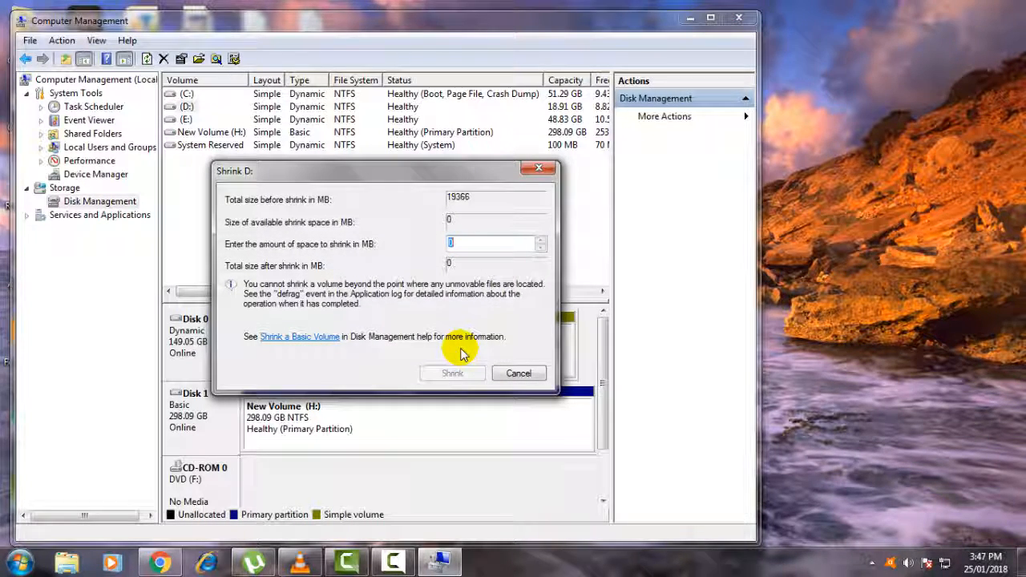
{"action": "left_click", "coordinate": [517, 374]}
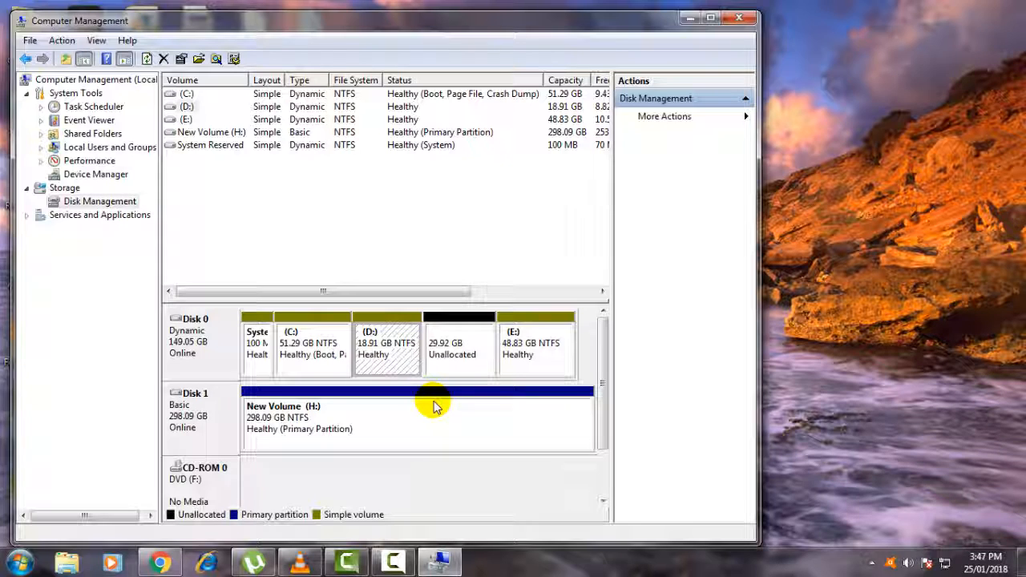
{"action": "left_click", "coordinate": [437, 361]}
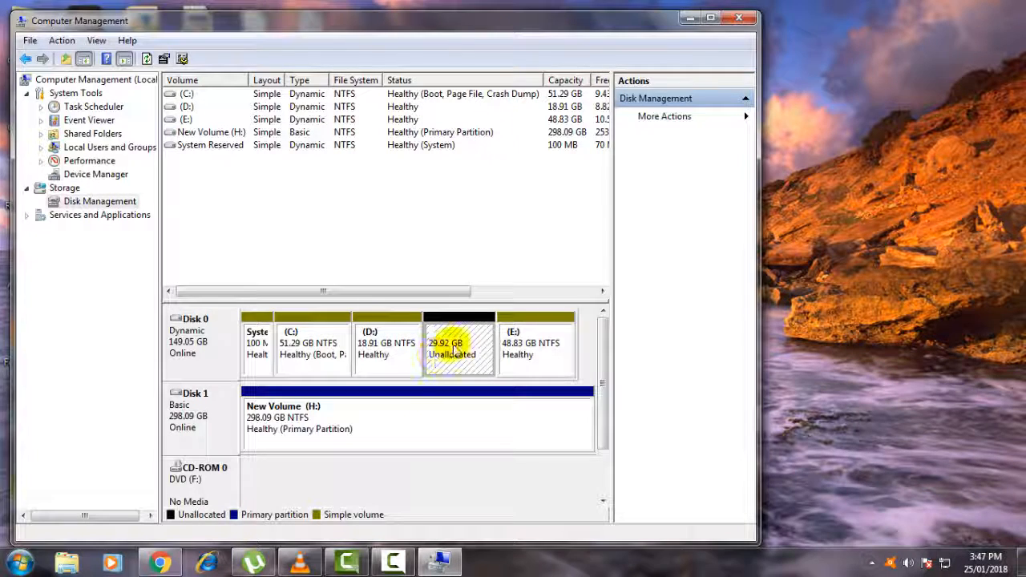
{"action": "right_click", "coordinate": [454, 345]}
{"action": "left_click", "coordinate": [436, 343]}
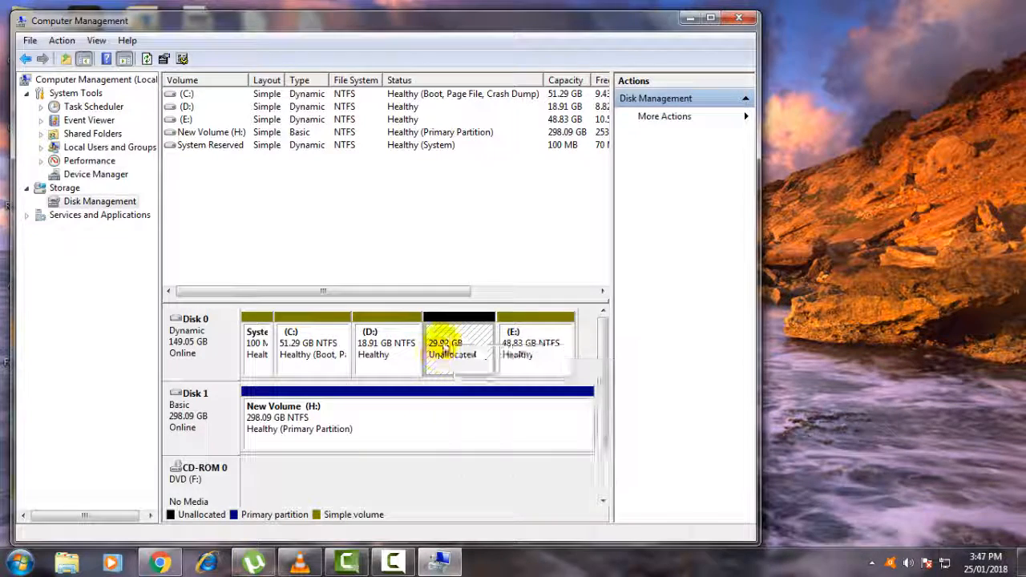
{"action": "right_click", "coordinate": [443, 338]}
- Shrink volume E: by 10781 MB and maximize the Computer Management window
{"action": "left_click", "coordinate": [517, 340]}
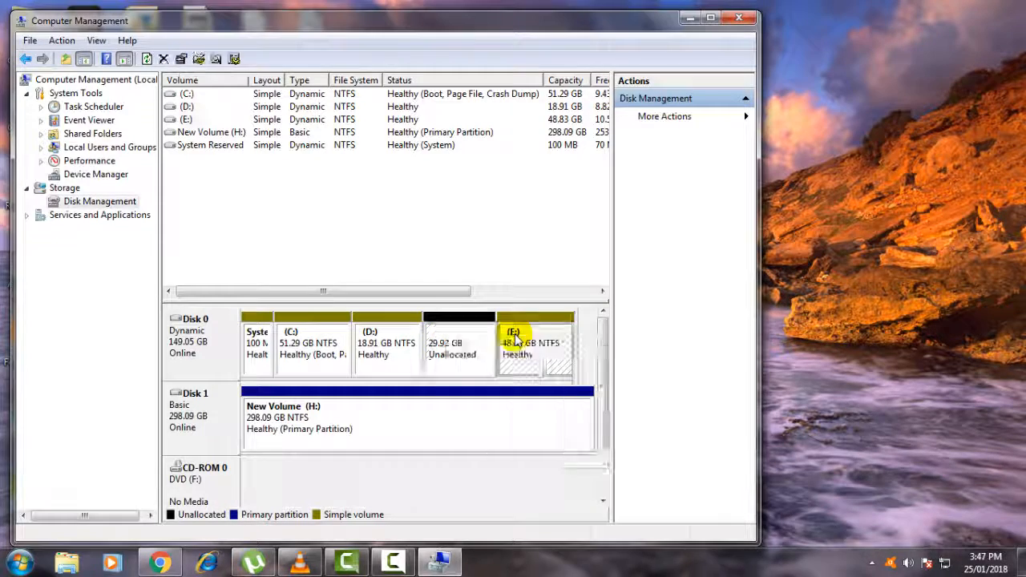
{"action": "right_click", "coordinate": [527, 343]}
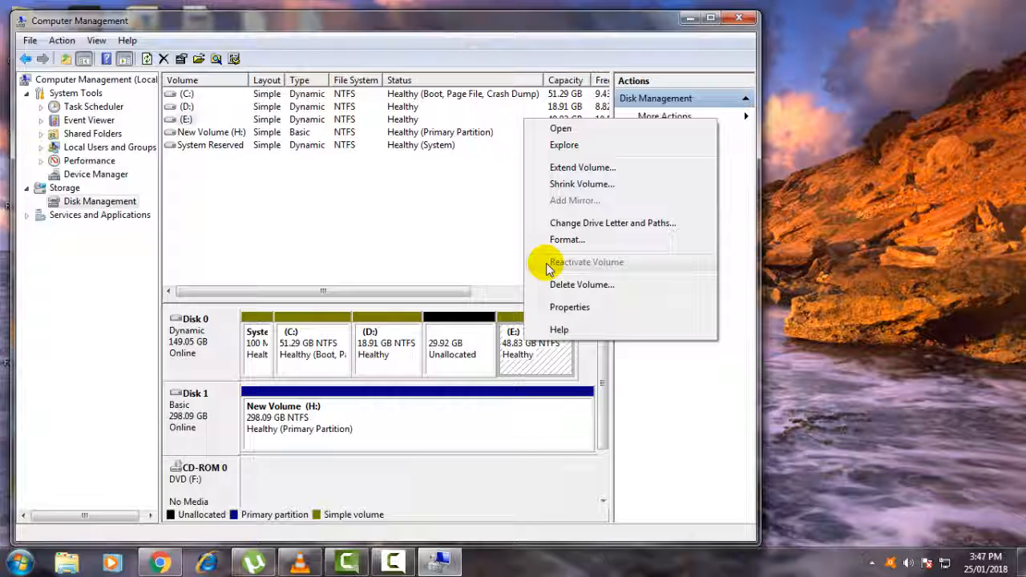
{"action": "left_click", "coordinate": [573, 185]}
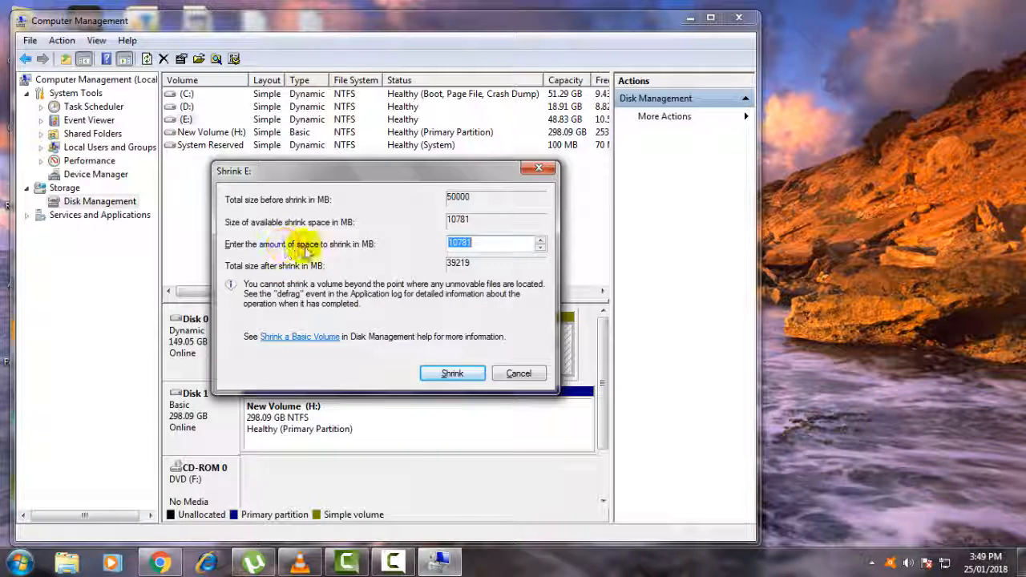
{"action": "left_click", "coordinate": [452, 375]}
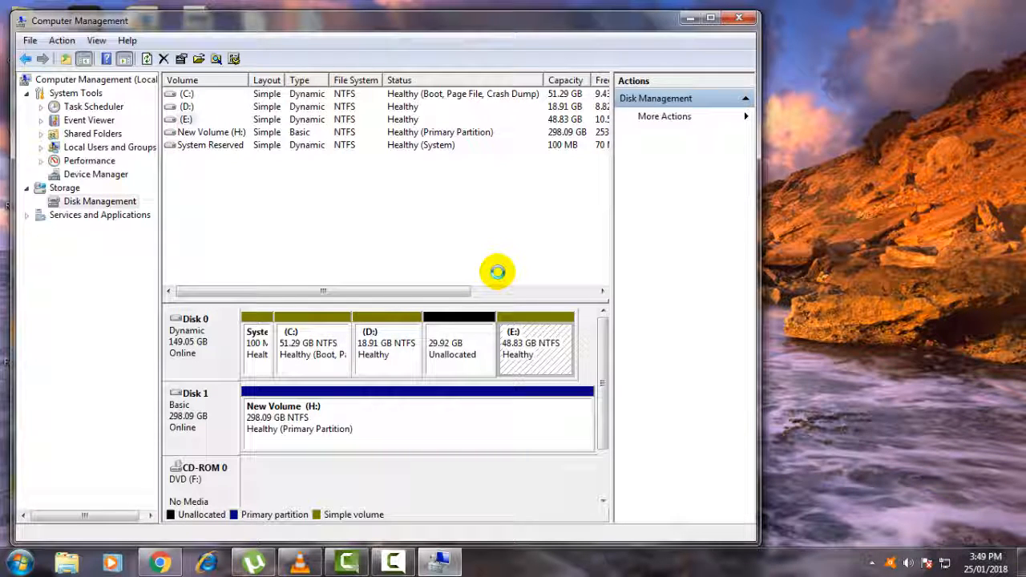
{"action": "left_click", "coordinate": [710, 17]}
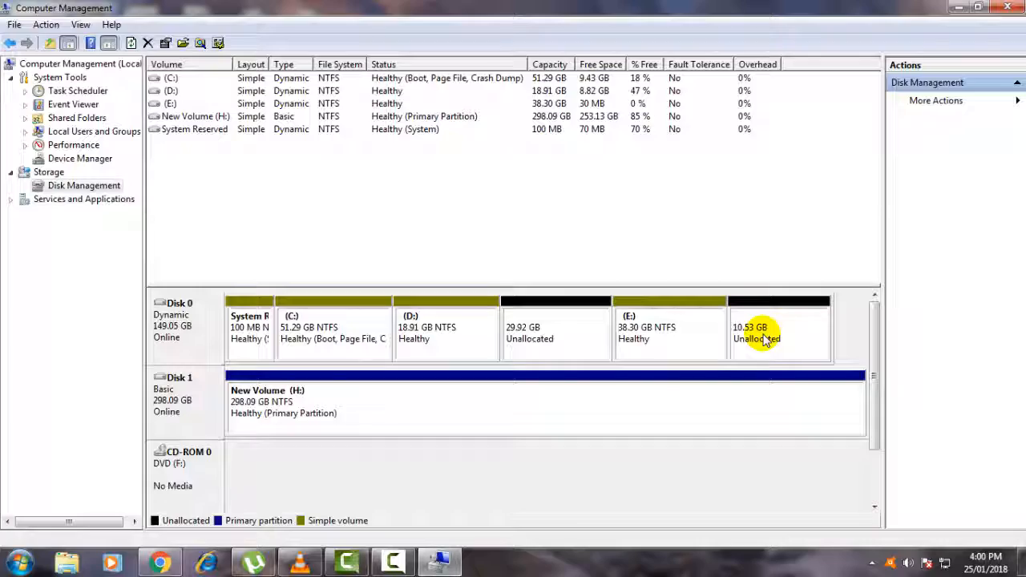
- Minimize Computer Management and check the computer's drive list in Windows Explorer, then minimize that window too
{"action": "left_click", "coordinate": [959, 7]}
{"action": "left_click", "coordinate": [66, 563]}
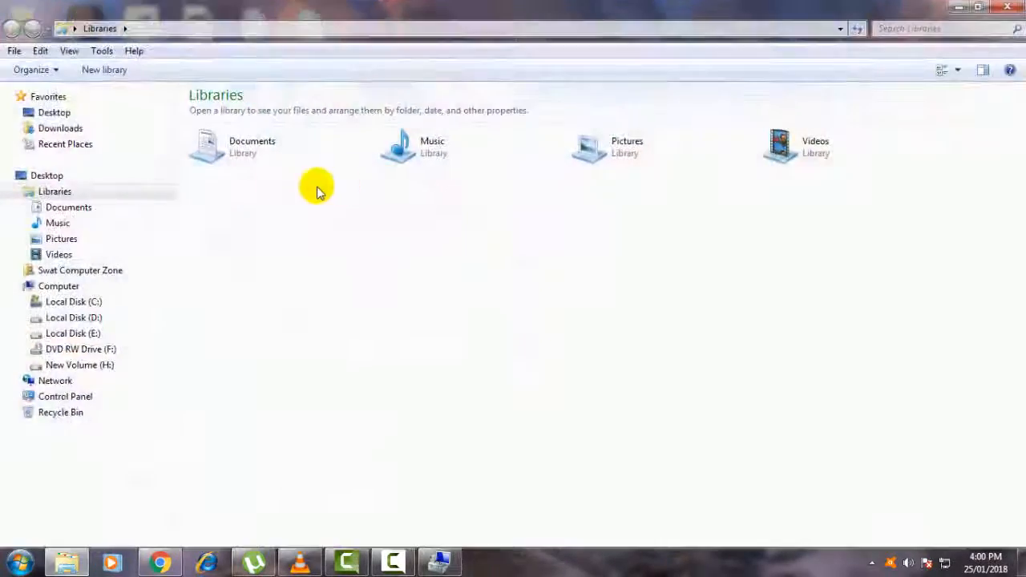
{"action": "left_click", "coordinate": [67, 287]}
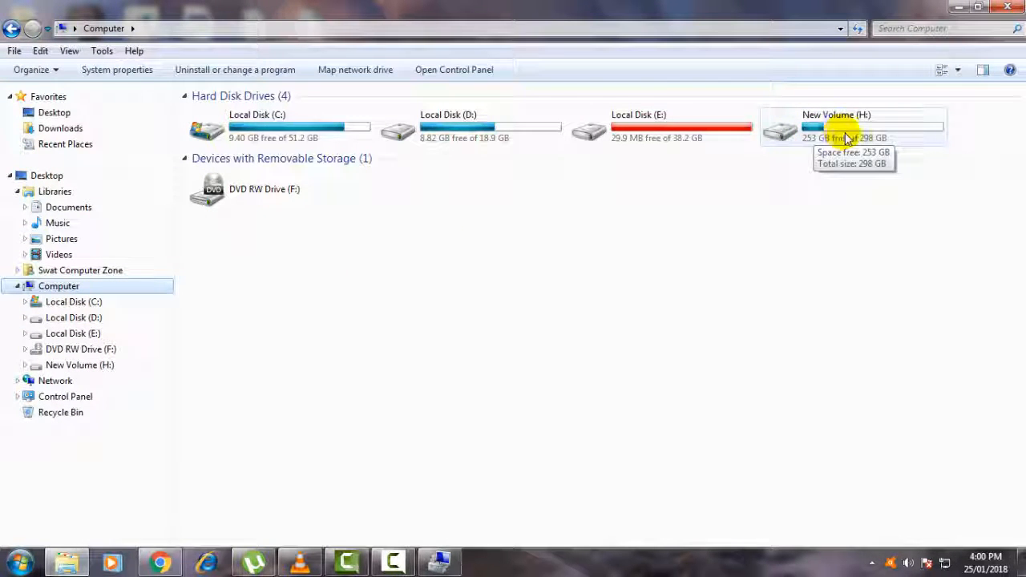
{"action": "left_click", "coordinate": [958, 8]}
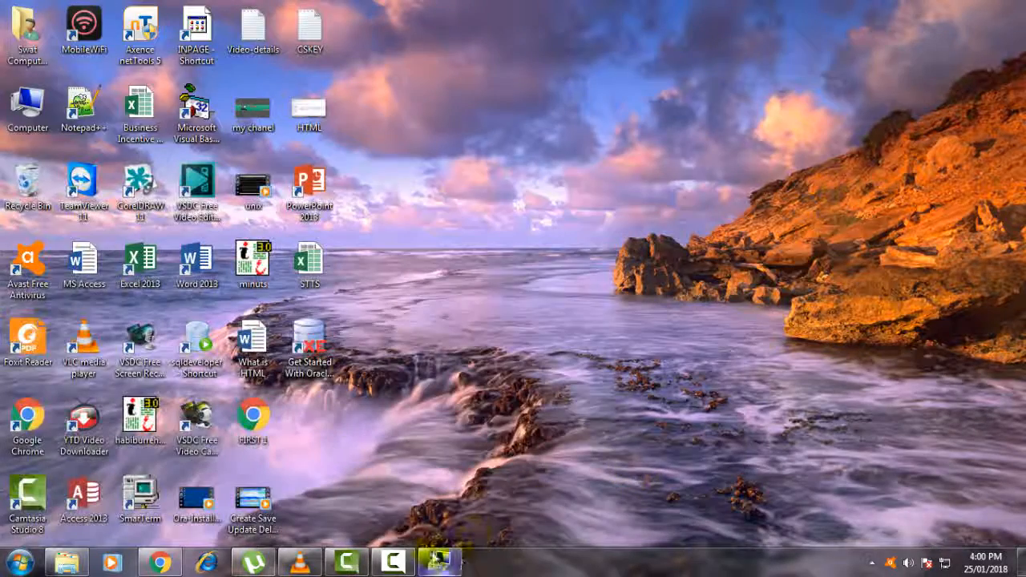
- Back in Computer Management, start a new simple volume from the 10.53 GB unallocated space, sized 41412 MB with drive letter G
{"action": "left_click", "coordinate": [443, 563]}
{"action": "right_click", "coordinate": [763, 337]}
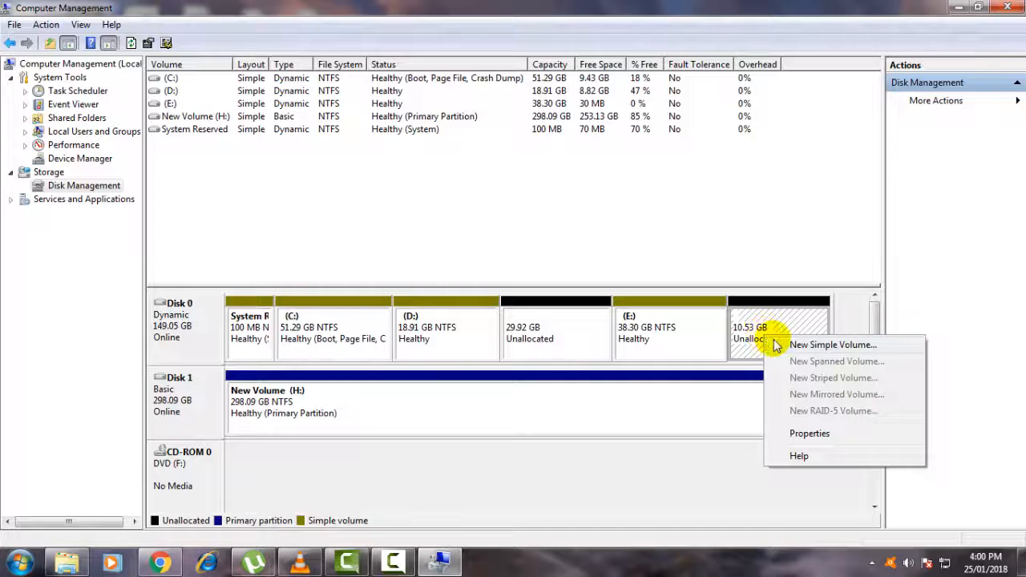
{"action": "left_click", "coordinate": [799, 346]}
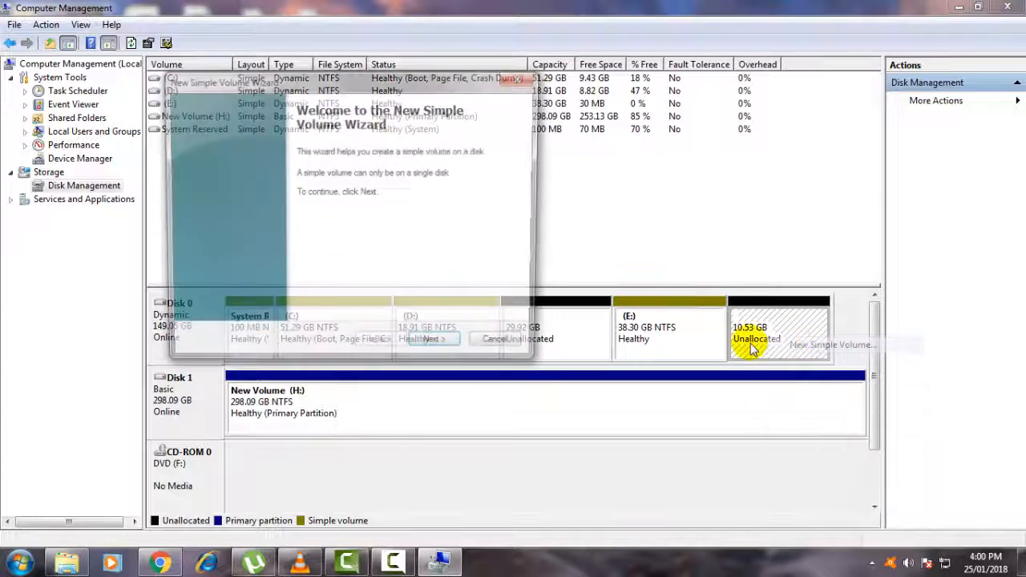
{"action": "left_click", "coordinate": [437, 347]}
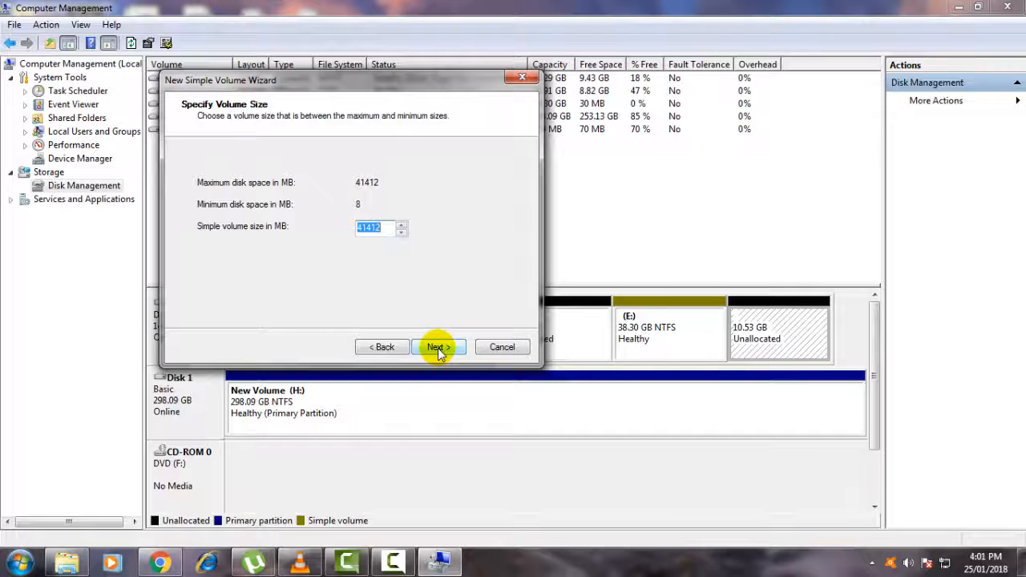
{"action": "left_click", "coordinate": [437, 347]}
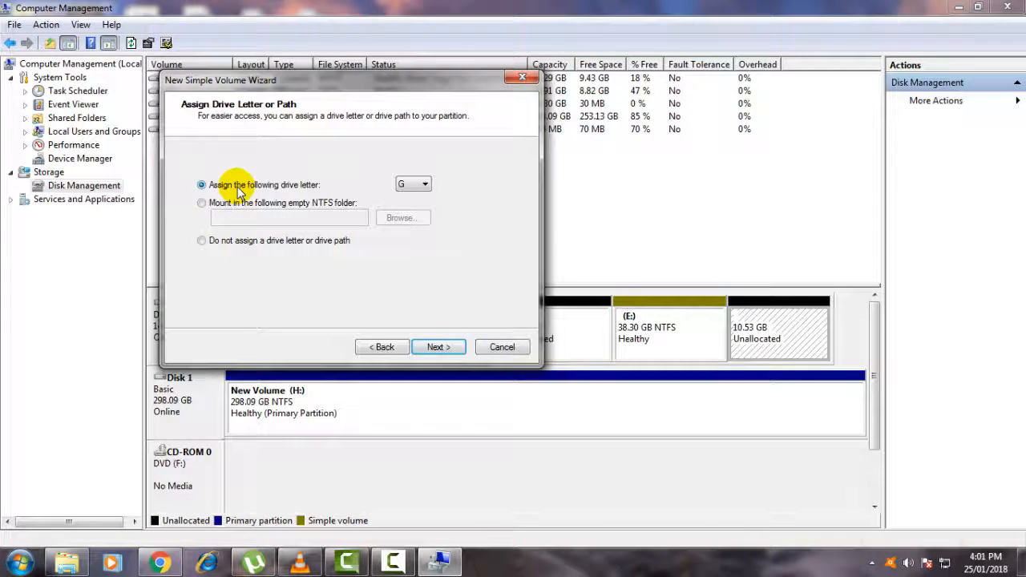
{"action": "left_click", "coordinate": [443, 347]}
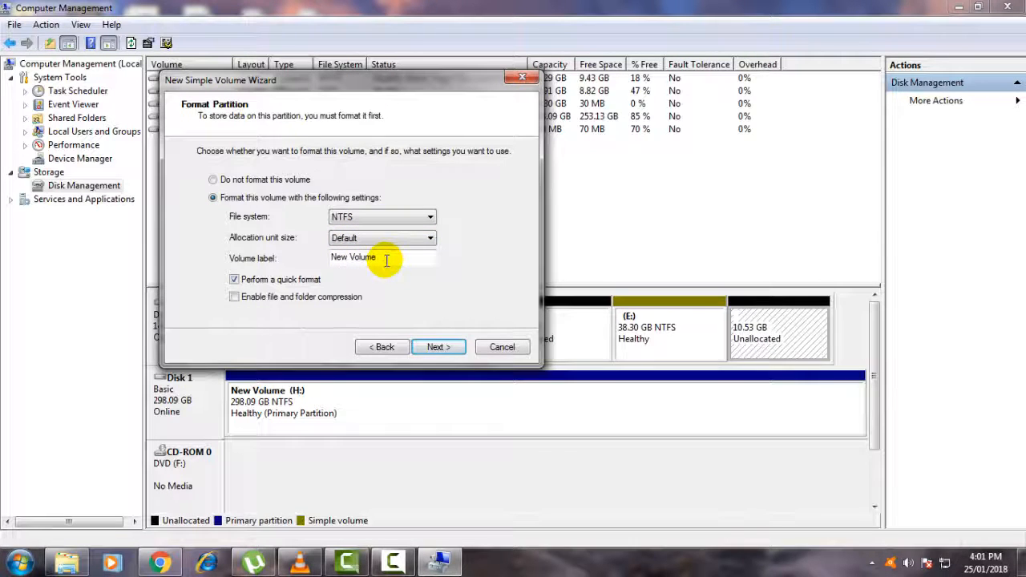
- Label the new volume NEW, keep the NTFS quick format with default allocation unit size, and finish creating it
{"action": "left_click_drag", "start_coordinate": [387, 260], "coordinate": [337, 258]}
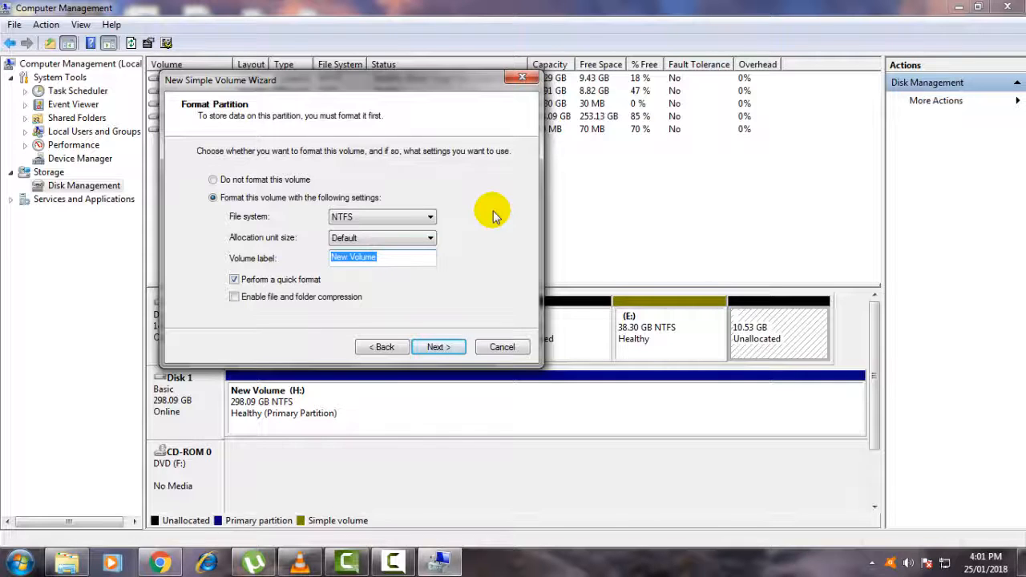
{"action": "type", "text": "A"}
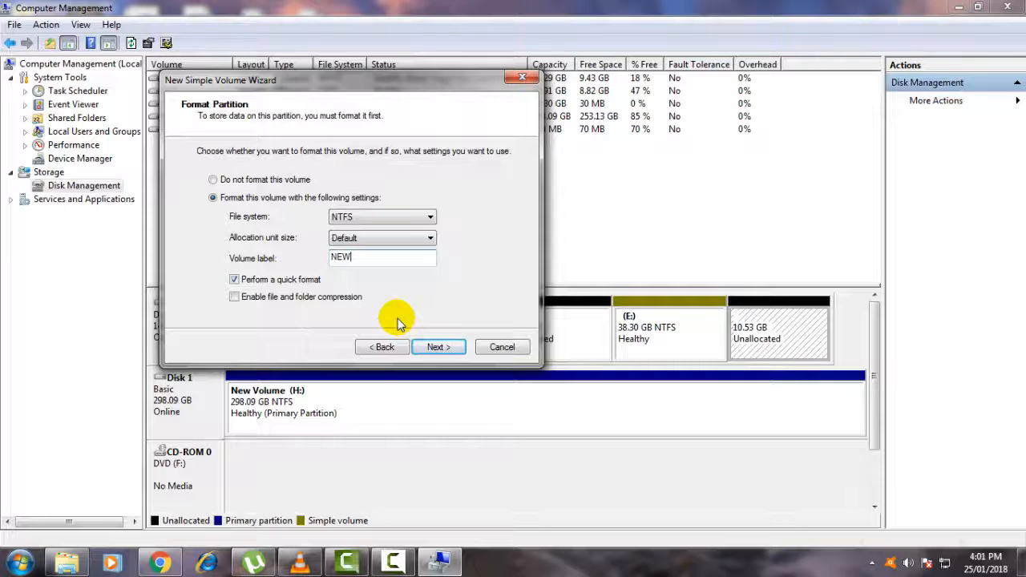
{"action": "left_click", "coordinate": [439, 347]}
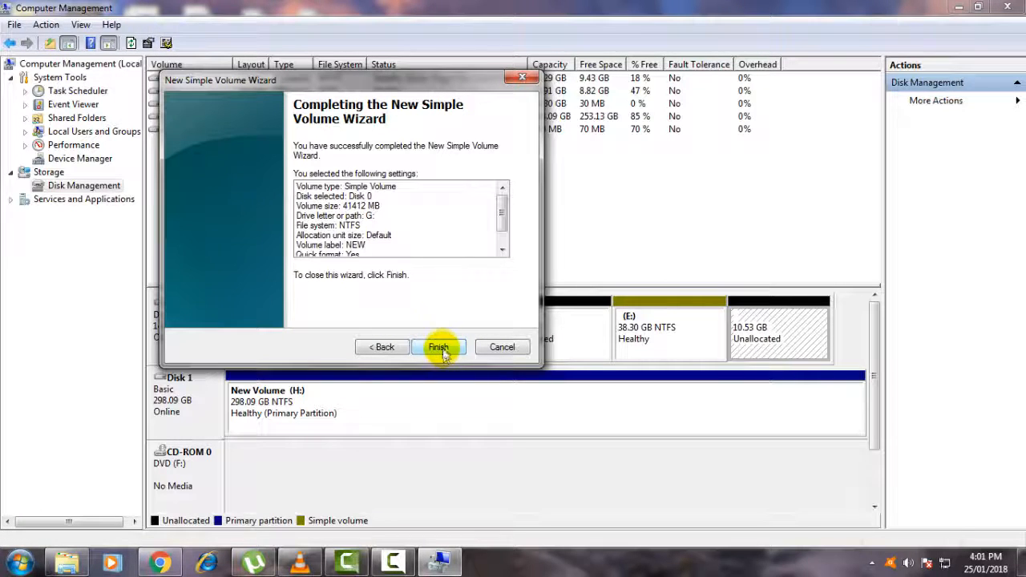
{"action": "left_click", "coordinate": [440, 347]}
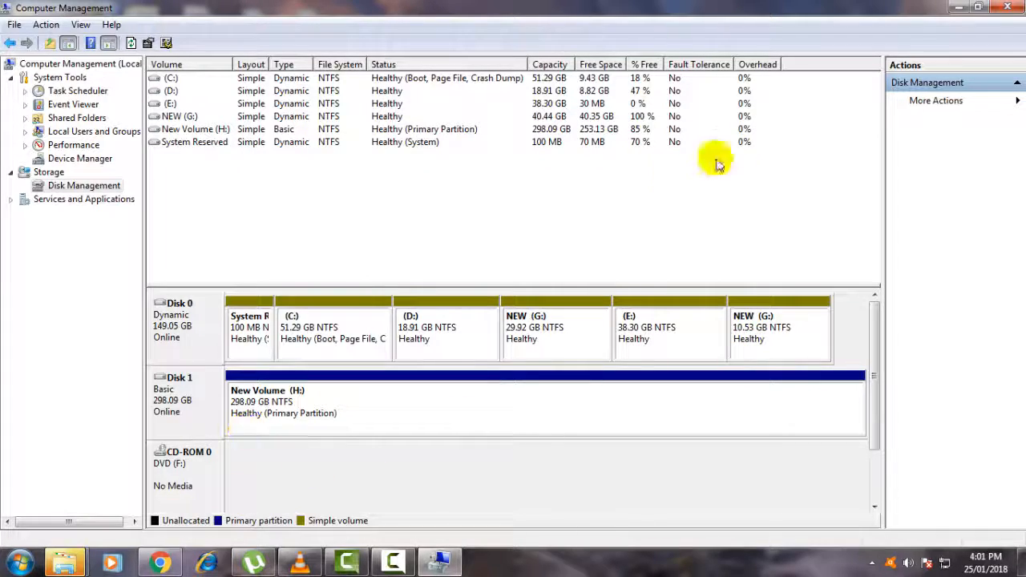
- Minimize Computer Management, dismiss the AutoPlay prompt and look for the new G: drive among the computer's drives
{"action": "left_click", "coordinate": [959, 7]}
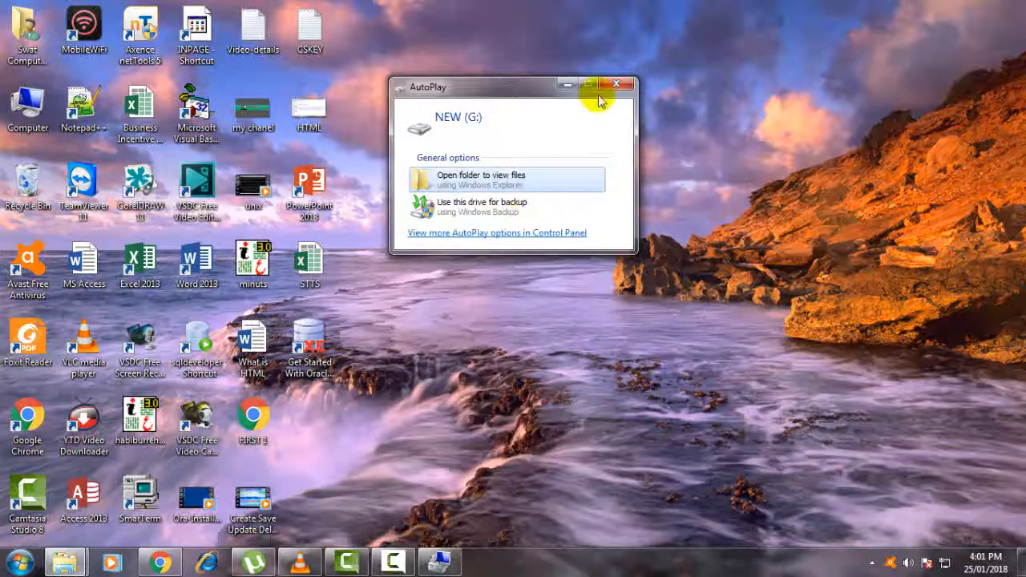
{"action": "key", "text": "Escape"}
{"action": "double_click", "coordinate": [30, 107]}
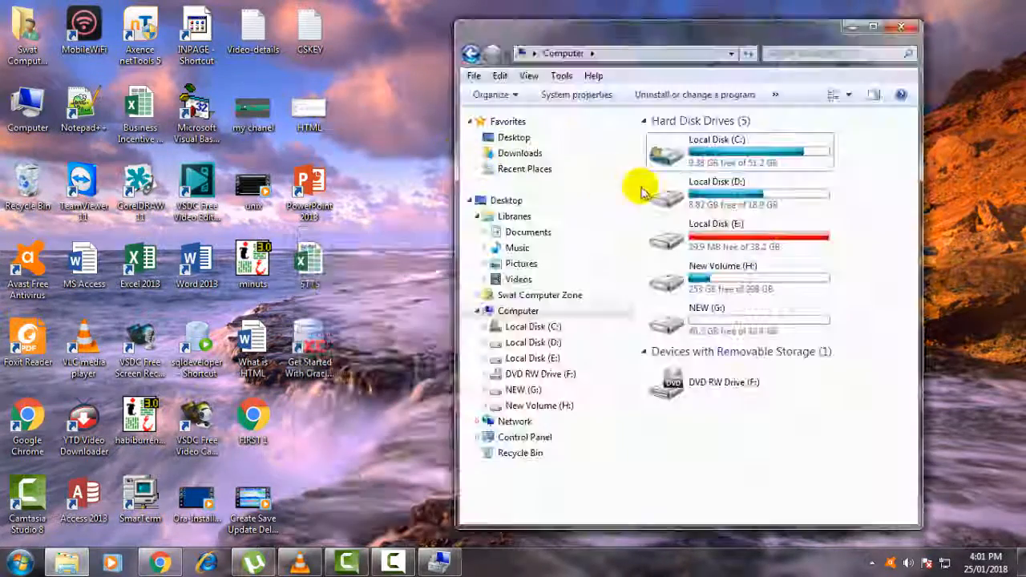
{"action": "left_click", "coordinate": [872, 26]}
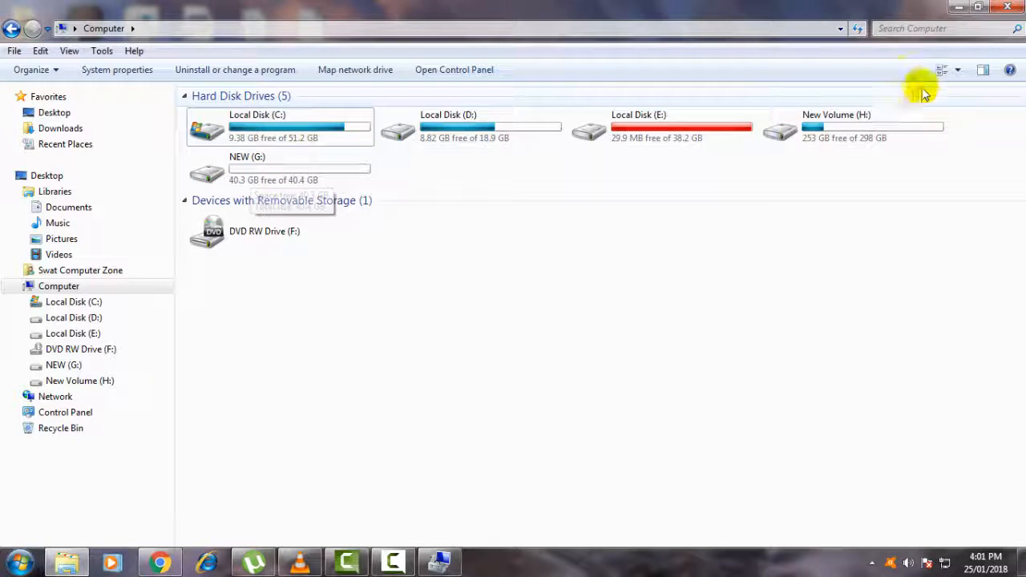
{"action": "left_click", "coordinate": [958, 6]}
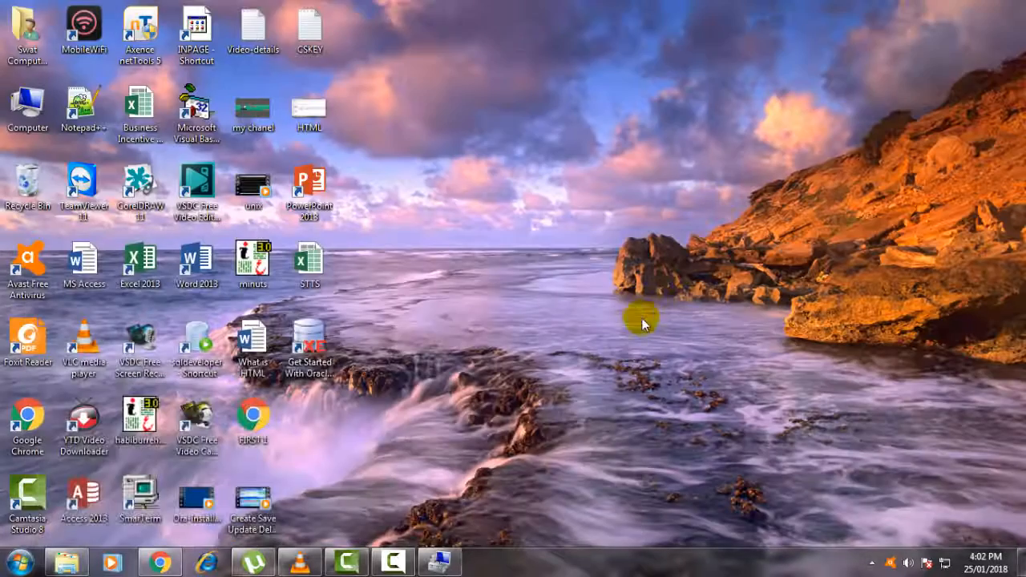
- Return to Disk Management and review the available volume operations for the 10.53 GB part of NEW (G:)
{"action": "left_click", "coordinate": [449, 556]}
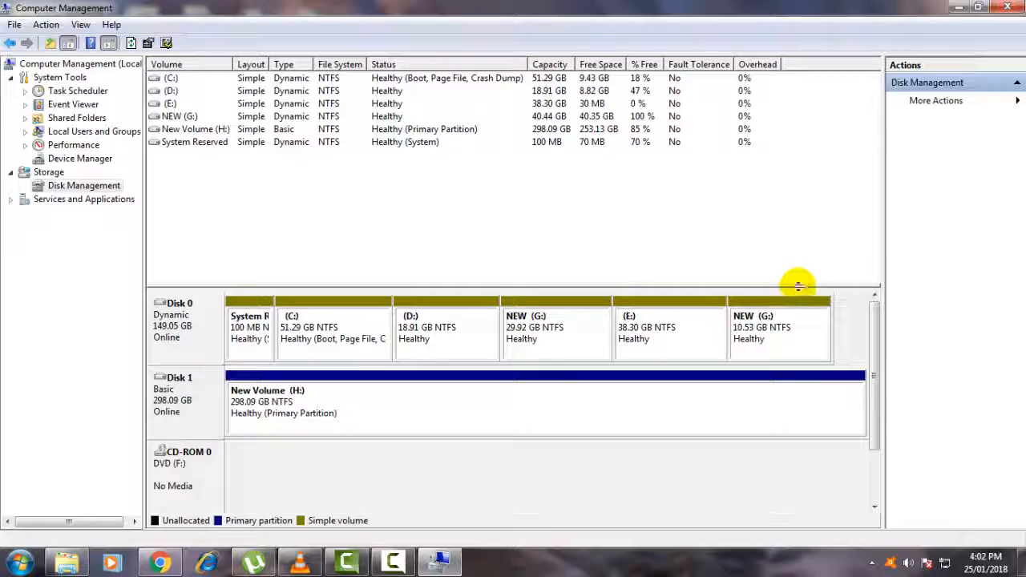
{"action": "left_click", "coordinate": [768, 327]}
{"action": "right_click", "coordinate": [758, 333]}
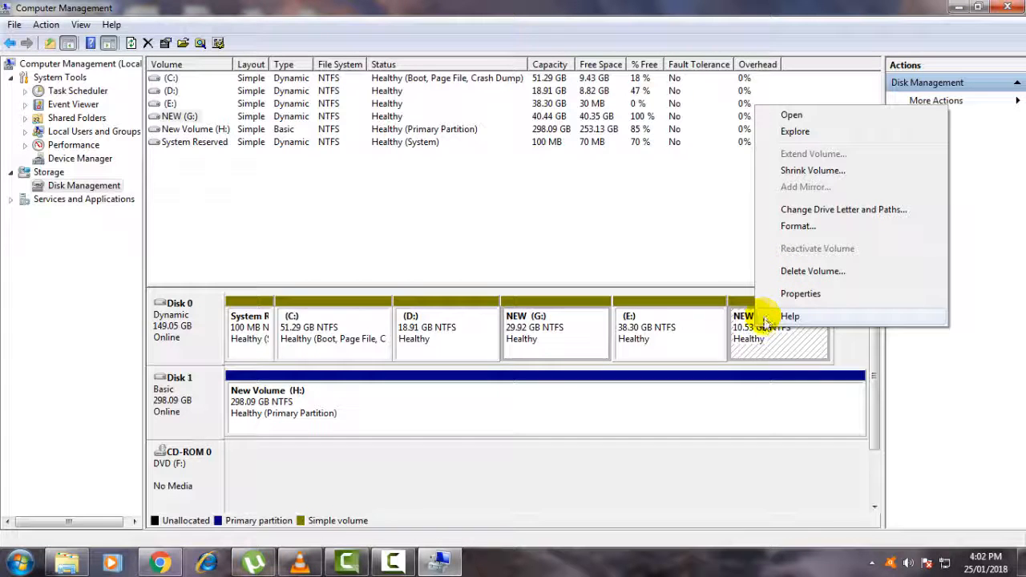
{"action": "left_click", "coordinate": [744, 340]}
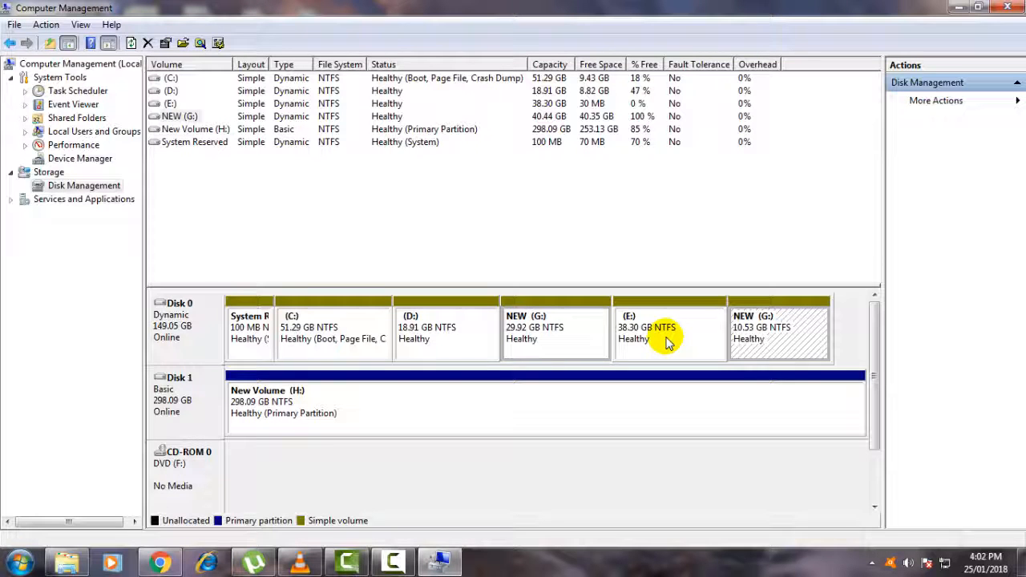
- Delete the simple volume NEW (G:) from Disk 0 and accept that all its data is erased
{"action": "right_click", "coordinate": [771, 336]}
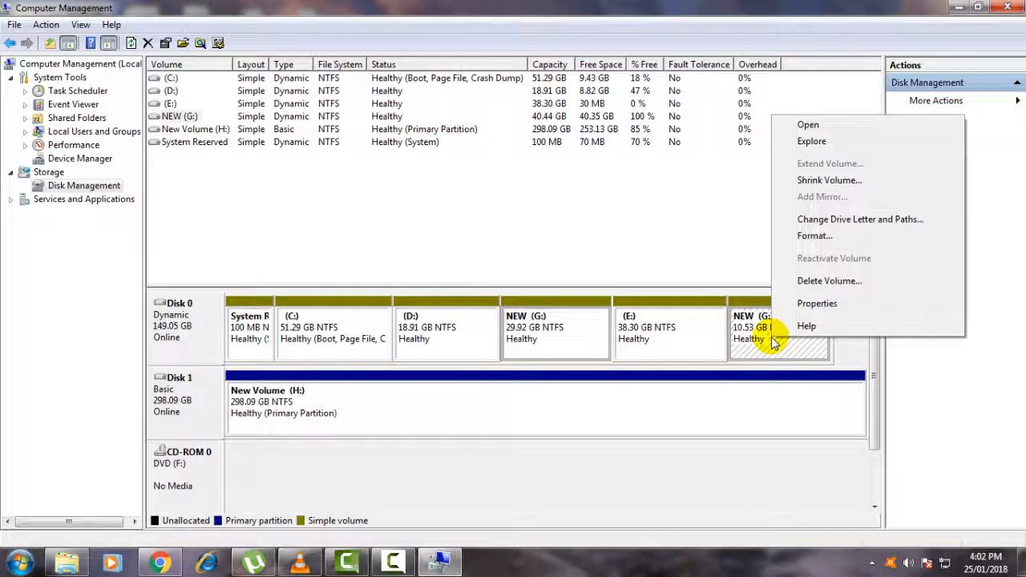
{"action": "left_click", "coordinate": [819, 287]}
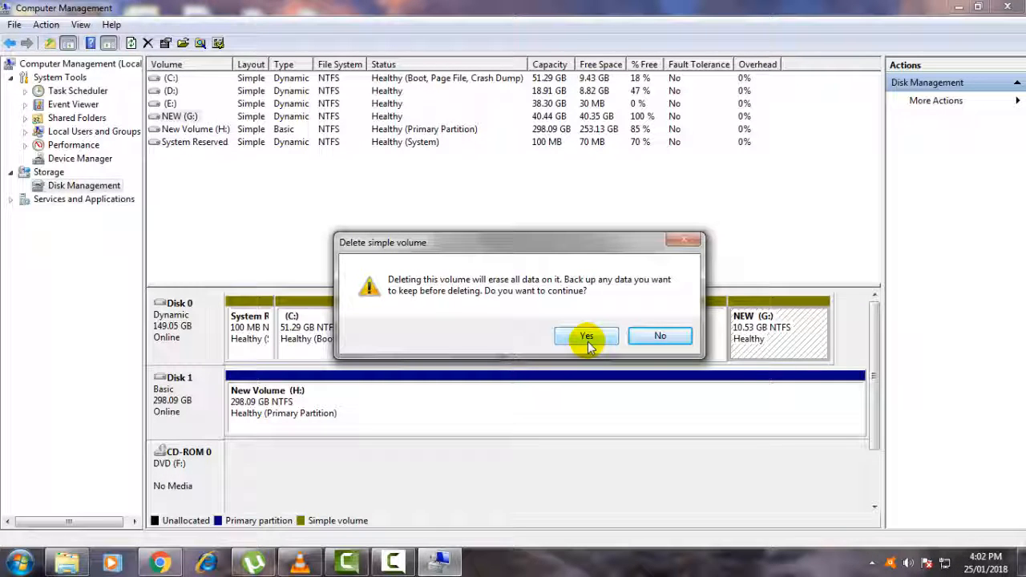
{"action": "left_click", "coordinate": [586, 337]}
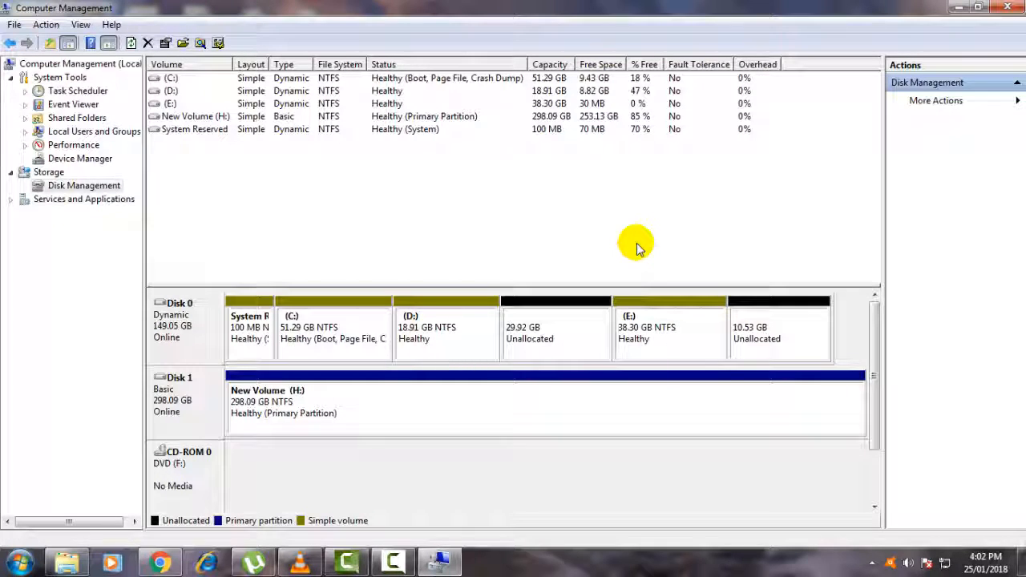
- Minimize Computer Management, check the computer's drives for G: in a maximized Computer window, close that window and return to Computer Management
{"action": "left_click", "coordinate": [959, 7]}
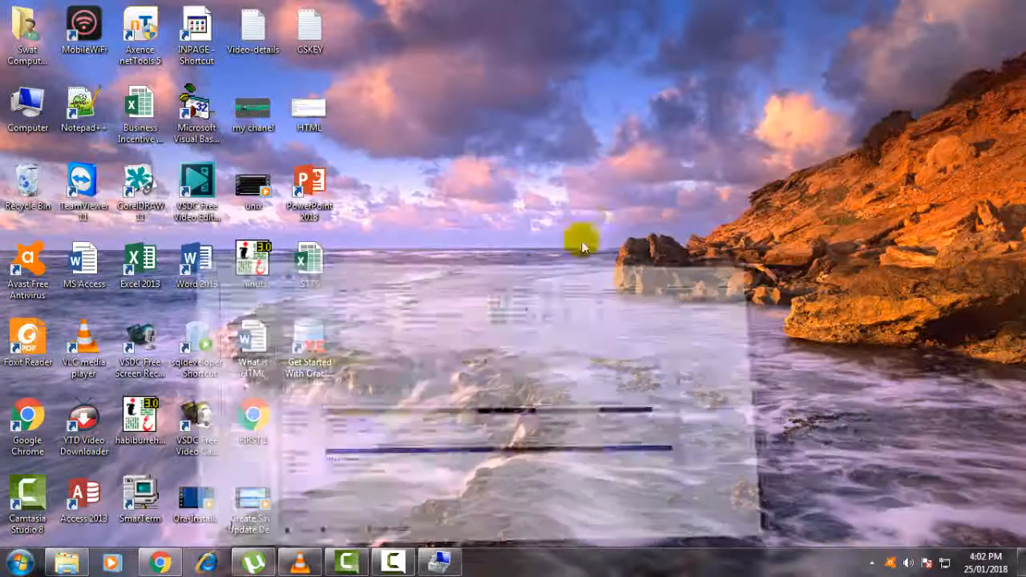
{"action": "double_click", "coordinate": [28, 104]}
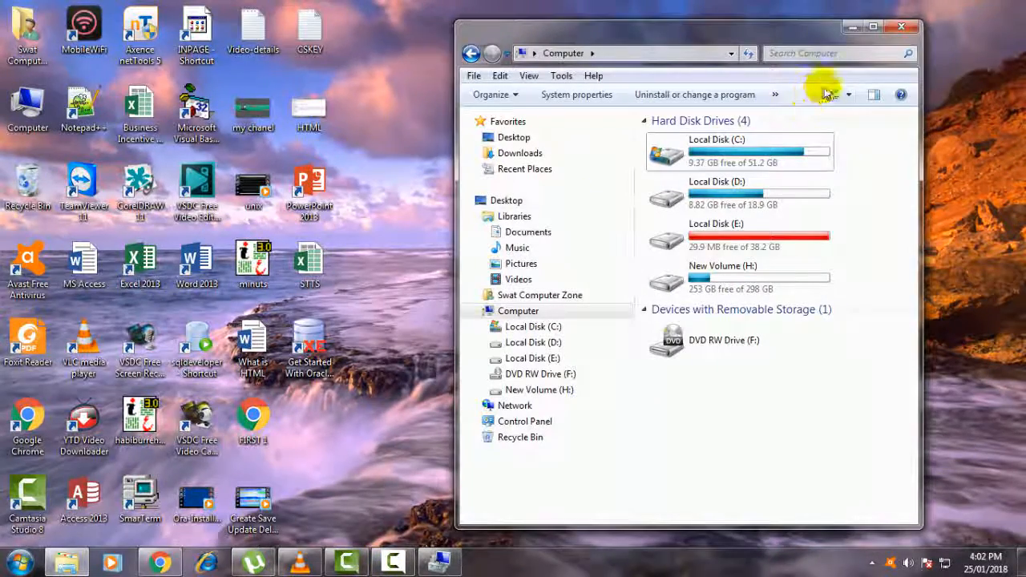
{"action": "left_click", "coordinate": [872, 29]}
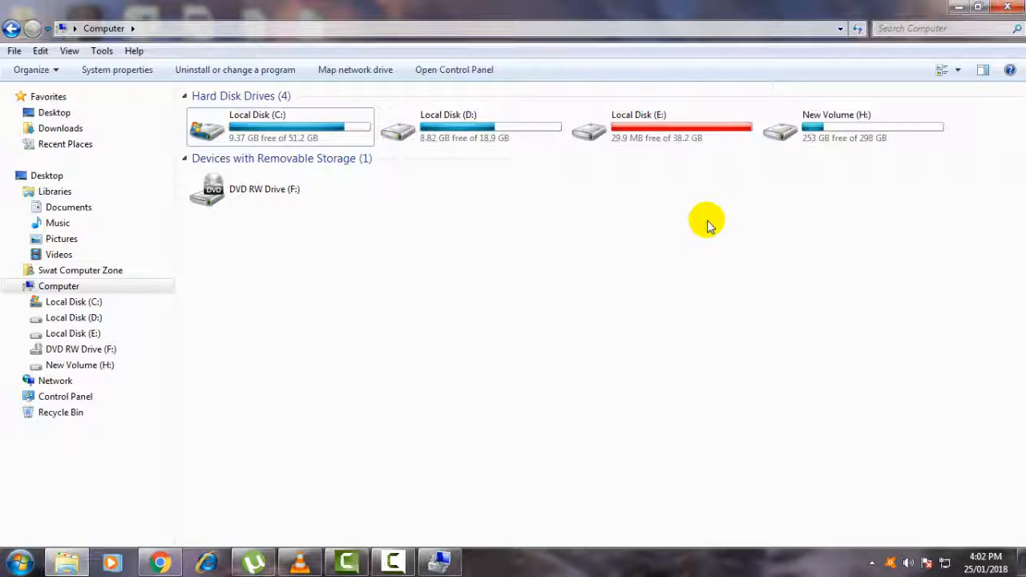
{"action": "left_click", "coordinate": [1008, 8]}
{"action": "left_click", "coordinate": [435, 565]}
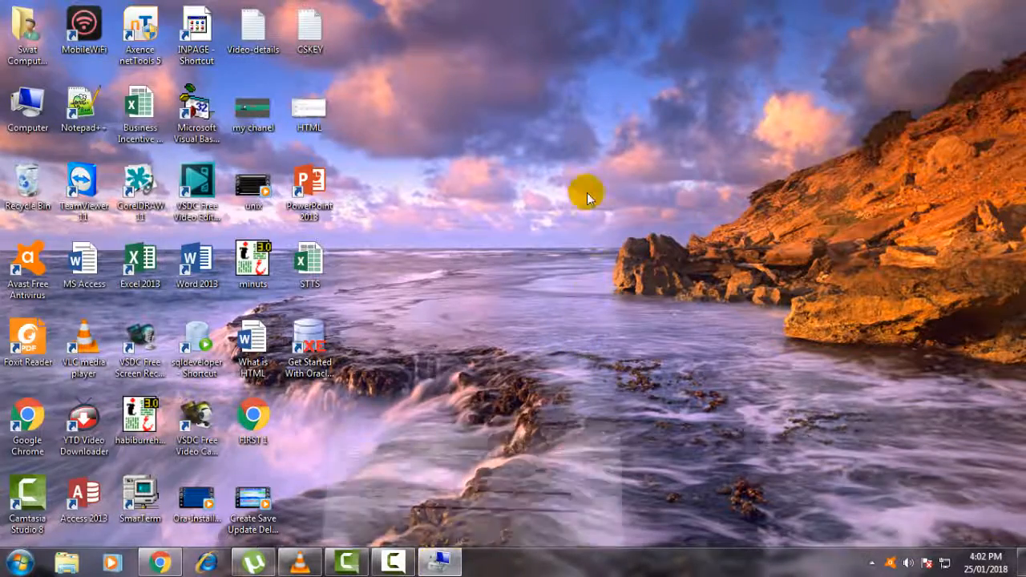